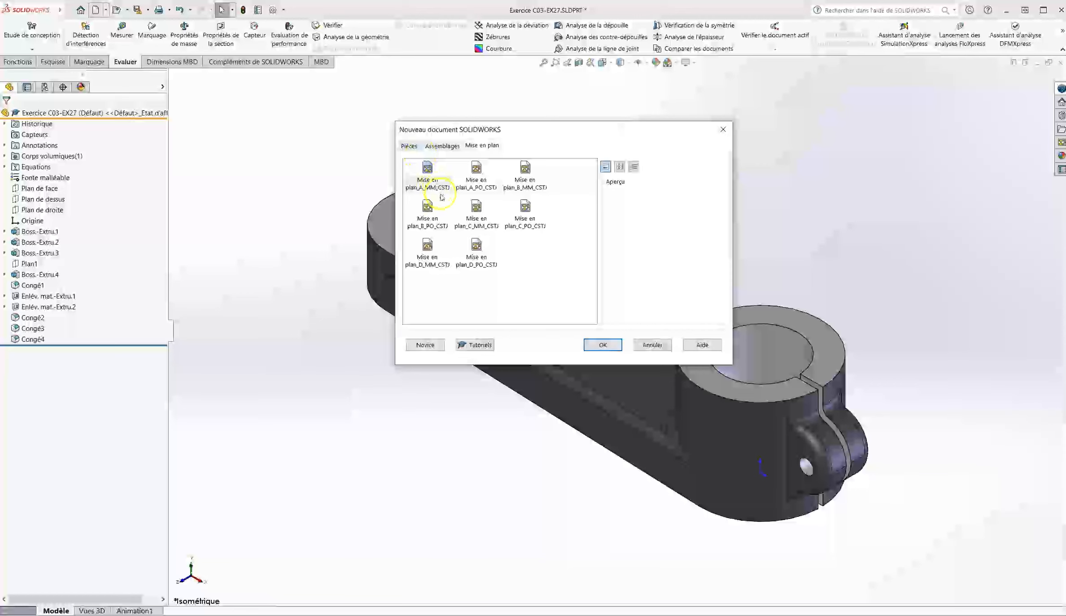
- Create a drawing from the Mise en plan_B_MM_CSTJ template and start a model view of the Exercice C03-EX27 part
{"action": "double_click", "coordinate": [525, 170]}
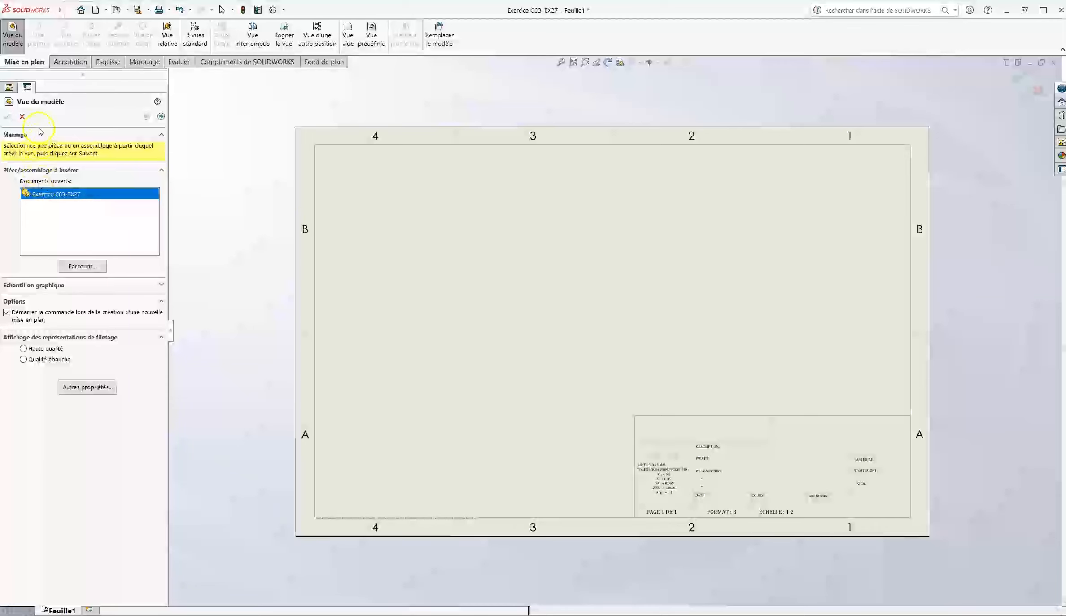
{"action": "left_click", "coordinate": [22, 116]}
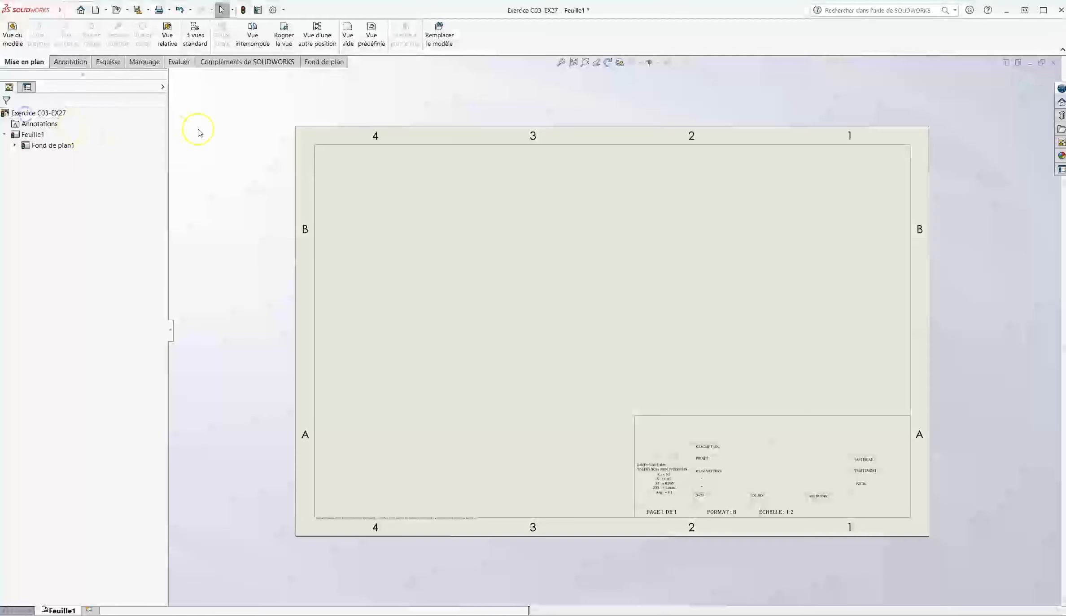
{"action": "left_click", "coordinate": [17, 45]}
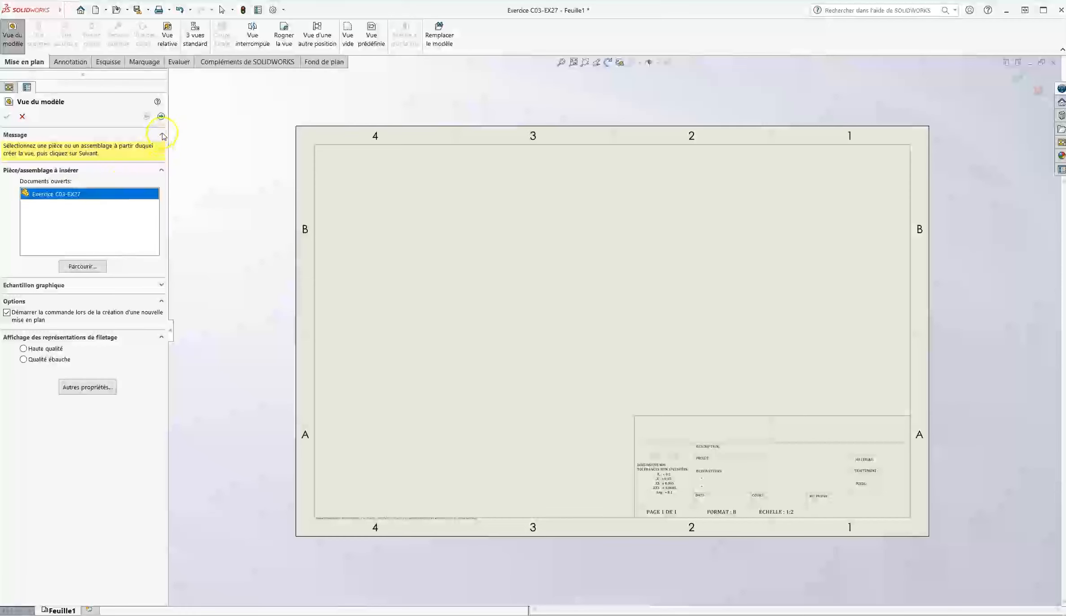
{"action": "left_click", "coordinate": [161, 116]}
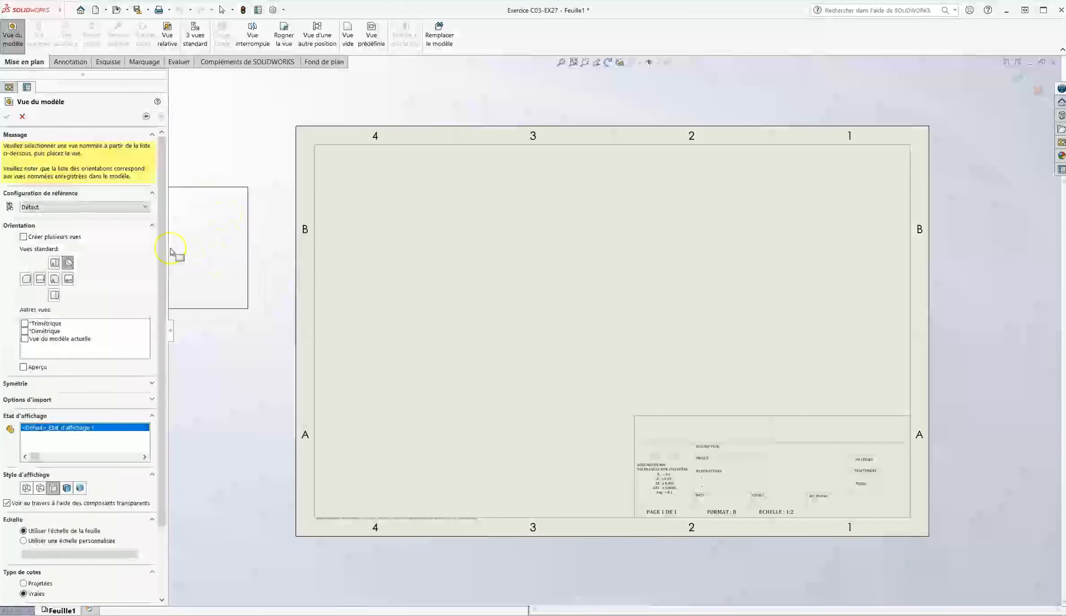
- Insert multiple views of the part at the sheet scale: front, top, right and isometric
{"action": "left_click_drag", "start_coordinate": [168, 238], "coordinate": [220, 229]}
{"action": "left_click", "coordinate": [54, 263]}
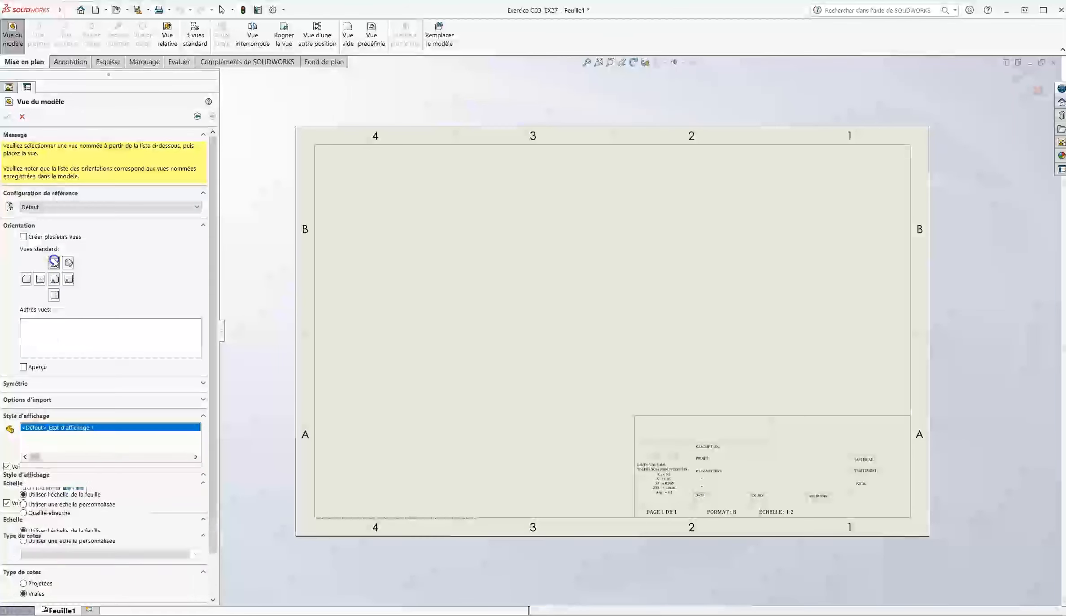
{"action": "left_click", "coordinate": [41, 237]}
{"action": "left_click", "coordinate": [54, 278]}
{"action": "left_click", "coordinate": [68, 279]}
{"action": "left_click", "coordinate": [68, 264]}
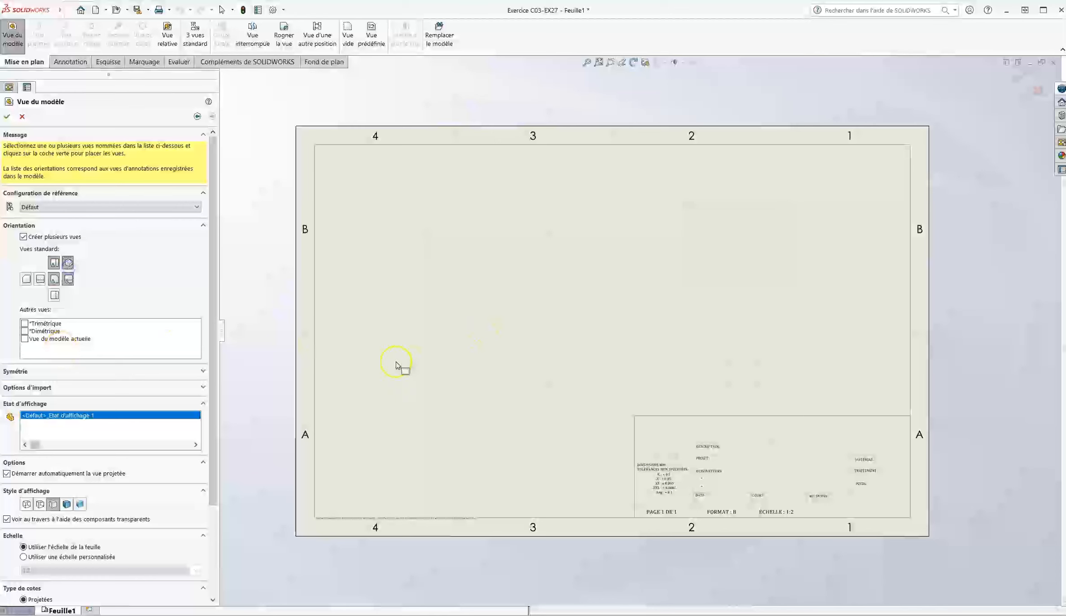
{"action": "left_click", "coordinate": [54, 280]}
{"action": "left_click", "coordinate": [68, 279]}
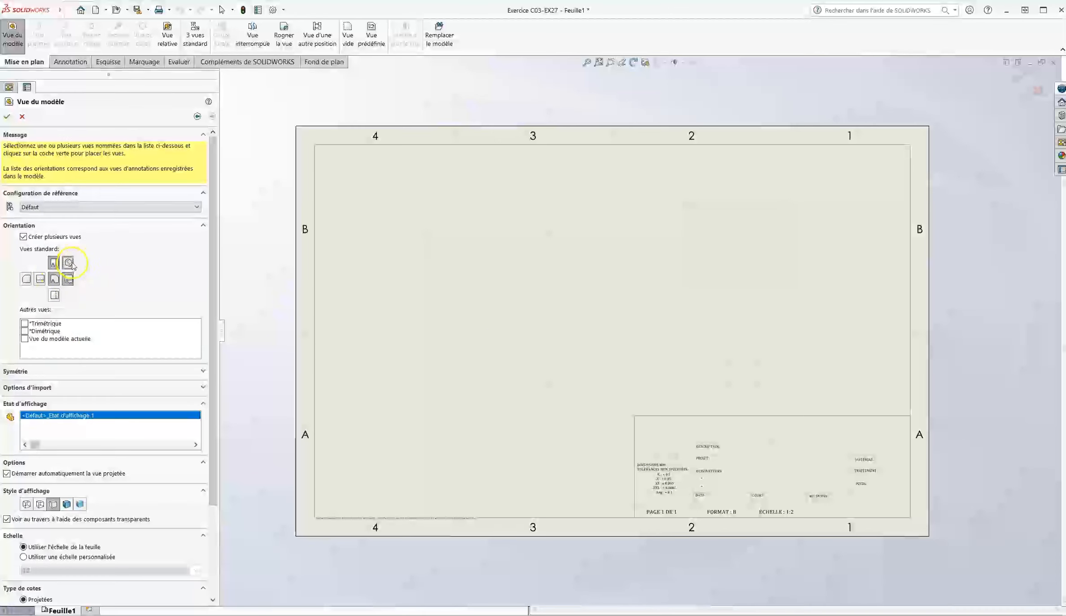
{"action": "left_click_drag", "start_coordinate": [211, 258], "coordinate": [211, 357]}
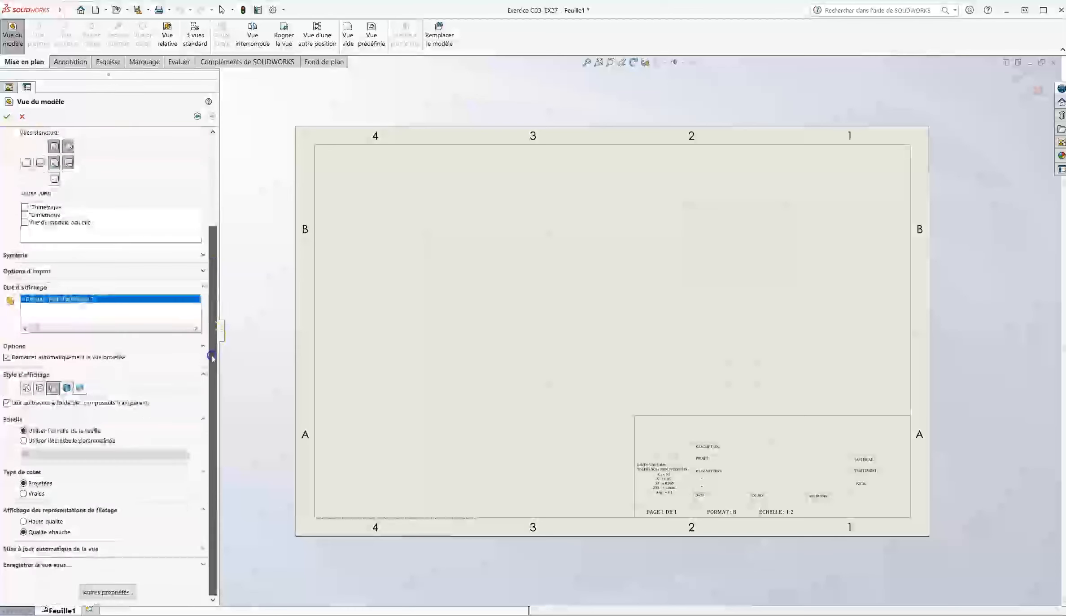
{"action": "left_click", "coordinate": [201, 271]}
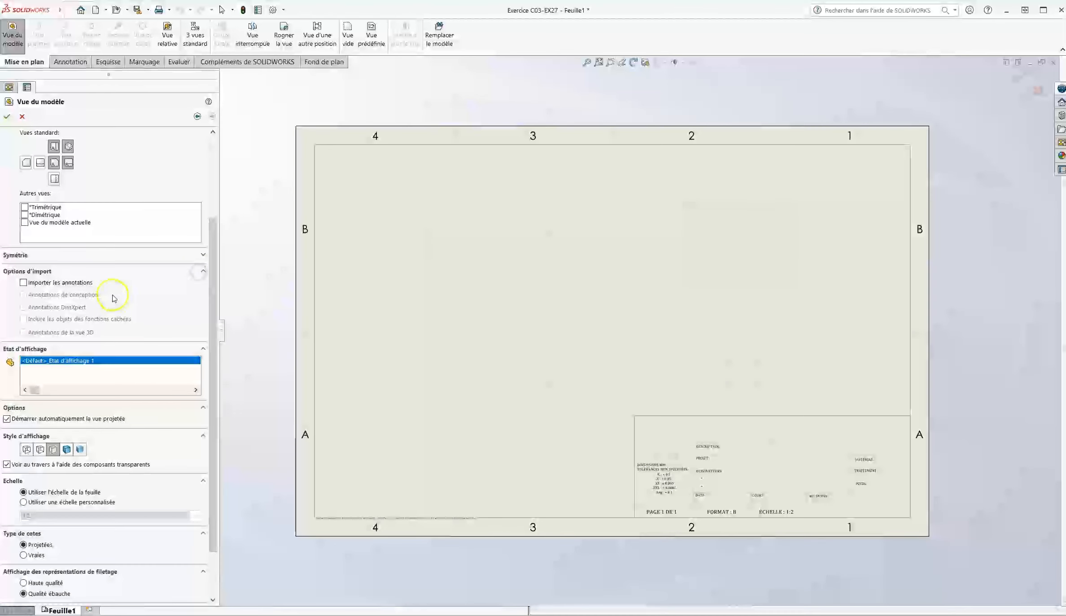
{"action": "left_click_drag", "start_coordinate": [211, 301], "coordinate": [215, 334]}
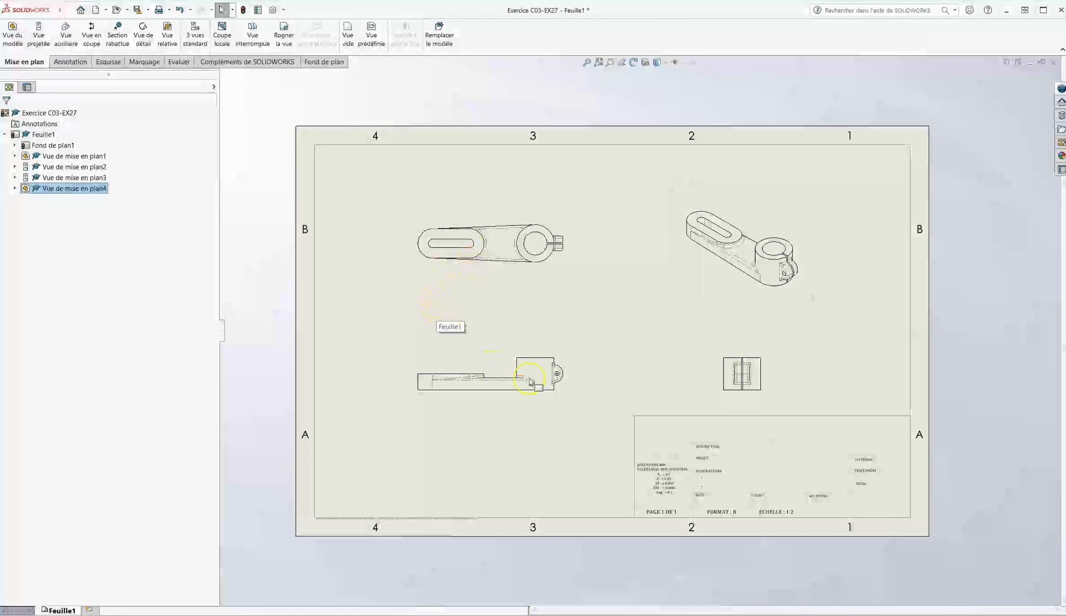
- Move the isometric view toward the sheet's upper-right corner and shift the front view slightly up and to the right
{"action": "mouse_move", "coordinate": [790, 295]}
{"action": "left_mouse_down"}
{"action": "mouse_move", "coordinate": [805, 304]}
{"action": "mouse_move", "coordinate": [883, 261]}
{"action": "left_mouse_up"}
{"action": "left_click", "coordinate": [561, 374]}
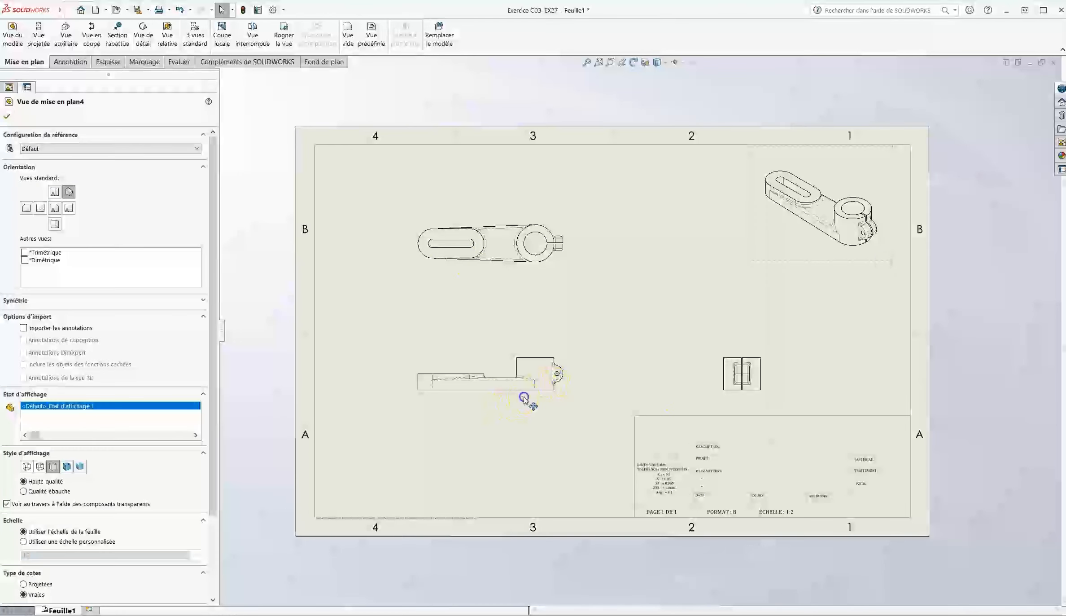
{"action": "left_click_drag", "start_coordinate": [555, 399], "coordinate": [590, 377]}
{"action": "left_click", "coordinate": [618, 267]}
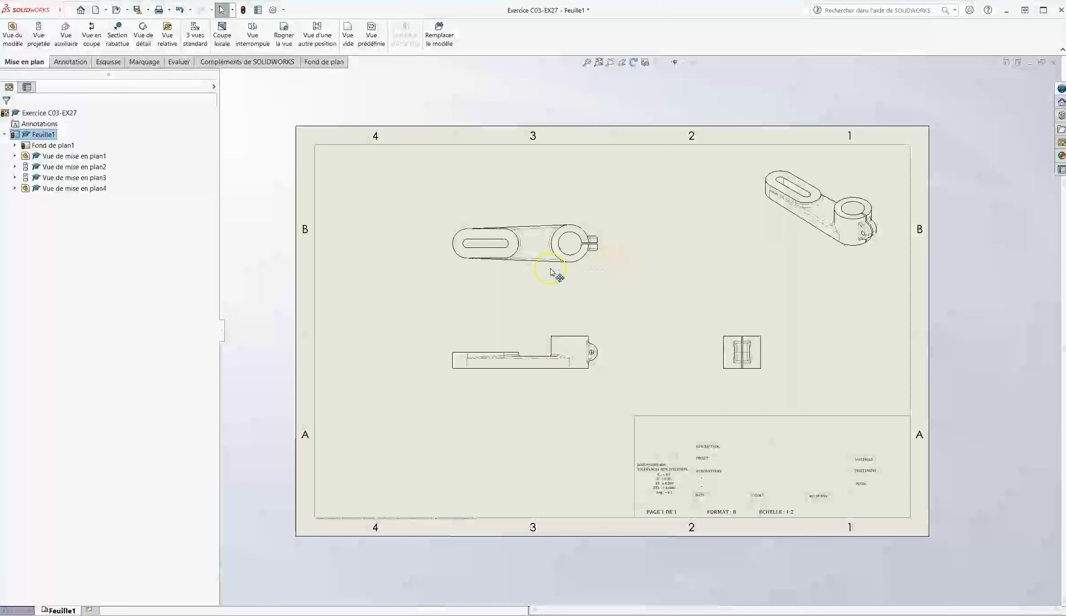
- Set the display style of the front, top and right views to hidden lines visible
{"action": "left_click", "coordinate": [442, 334]}
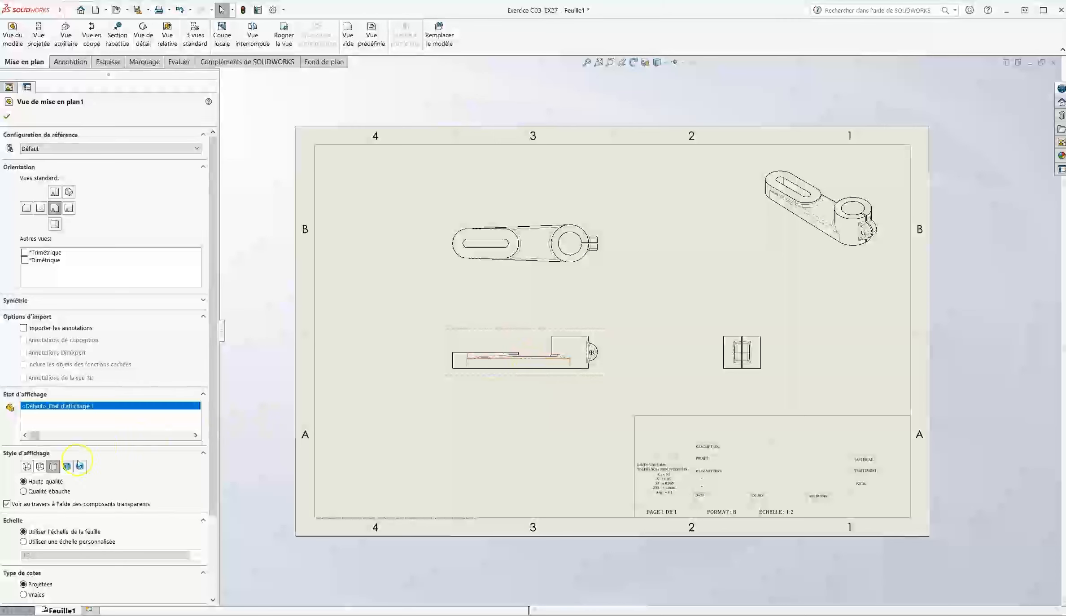
{"action": "left_click", "coordinate": [41, 468]}
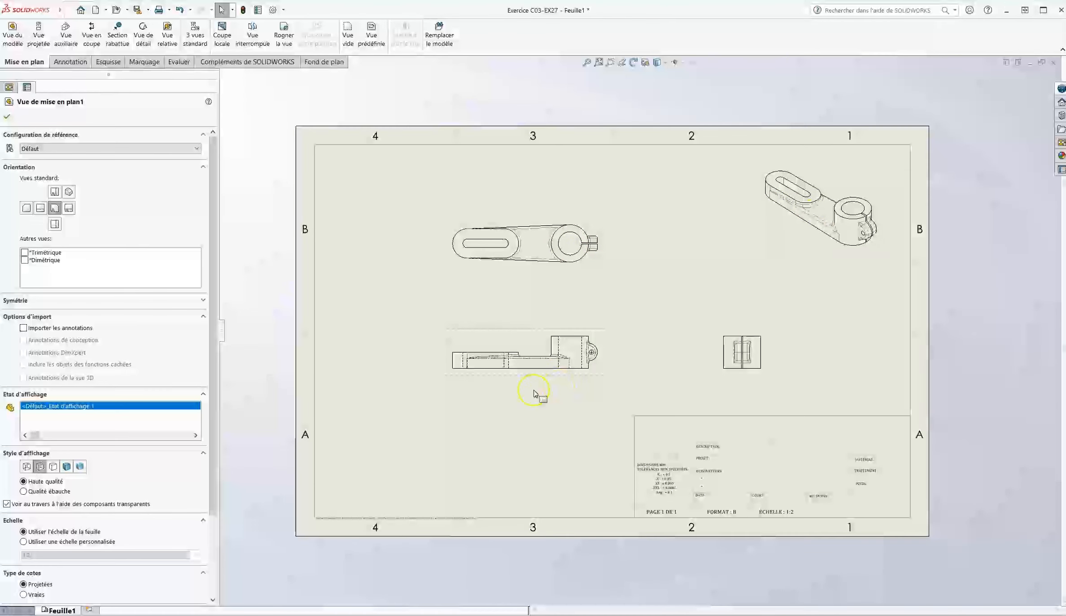
{"action": "left_click", "coordinate": [595, 267]}
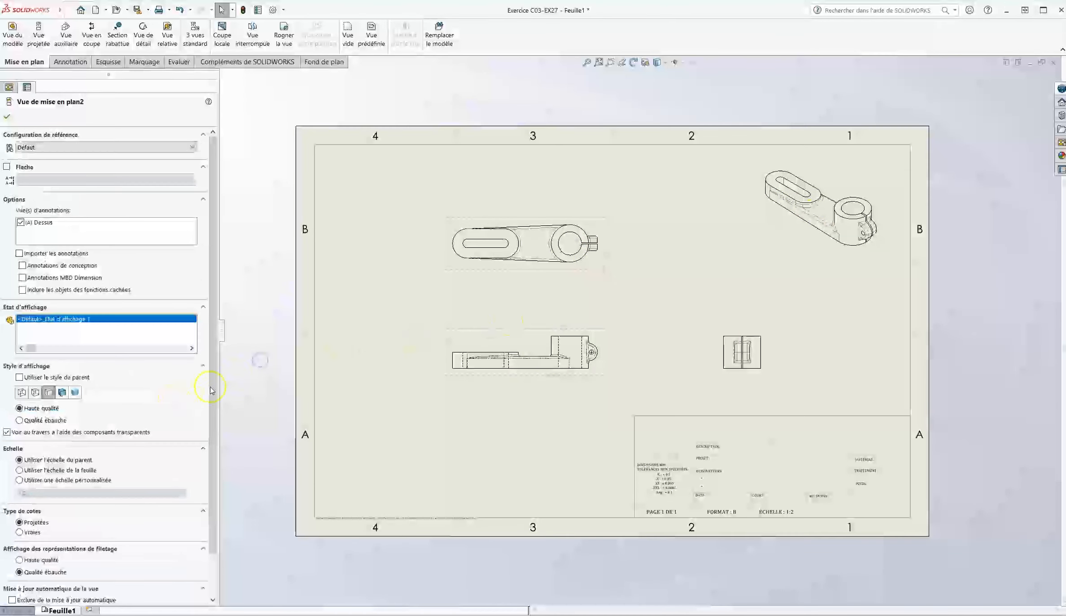
{"action": "left_click", "coordinate": [35, 392]}
{"action": "left_click", "coordinate": [747, 359]}
{"action": "left_click", "coordinate": [35, 392]}
{"action": "left_click", "coordinate": [7, 117]}
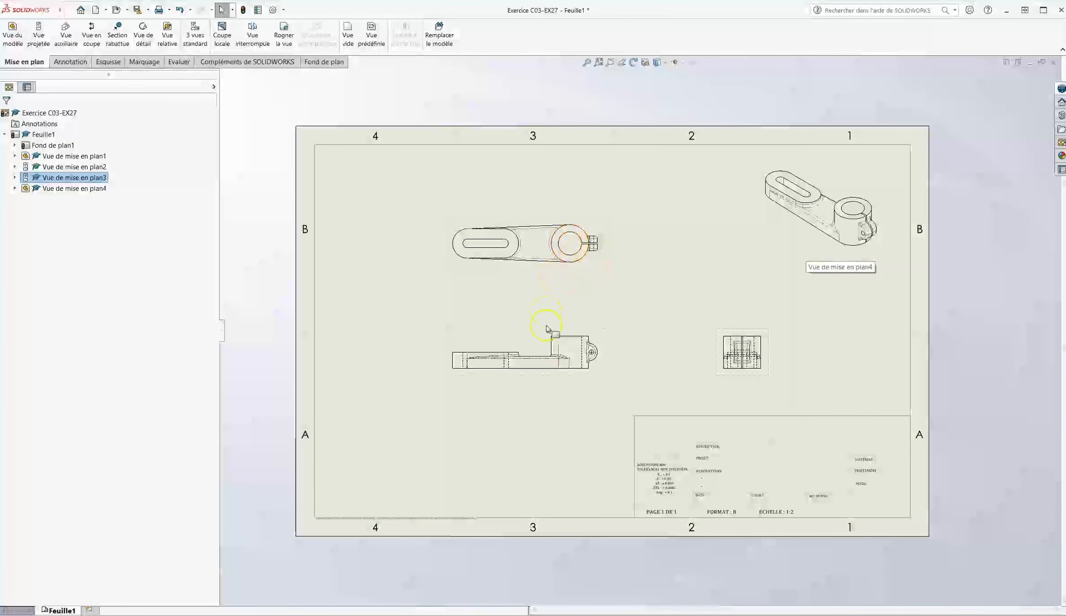
- Try the hidden lines removed style on the front view and restore hidden lines visible
{"action": "left_click", "coordinate": [600, 332]}
{"action": "left_click", "coordinate": [53, 467]}
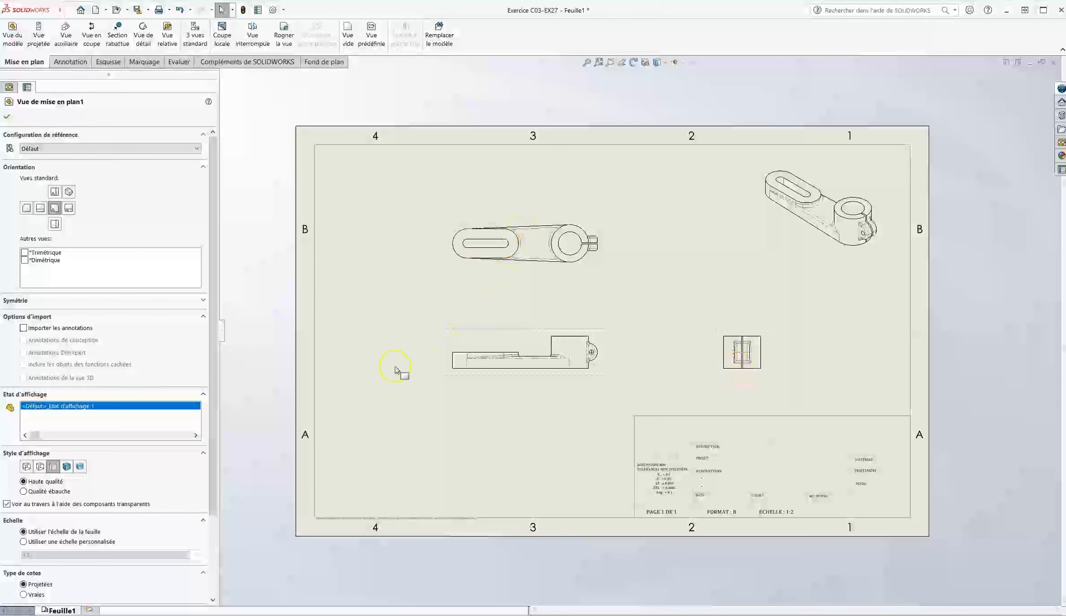
{"action": "left_click", "coordinate": [42, 463]}
- Move the isometric view closer to the sheet's upper-right corner and display it shaded with edges
{"action": "left_click", "coordinate": [749, 266]}
{"action": "left_click", "coordinate": [799, 262]}
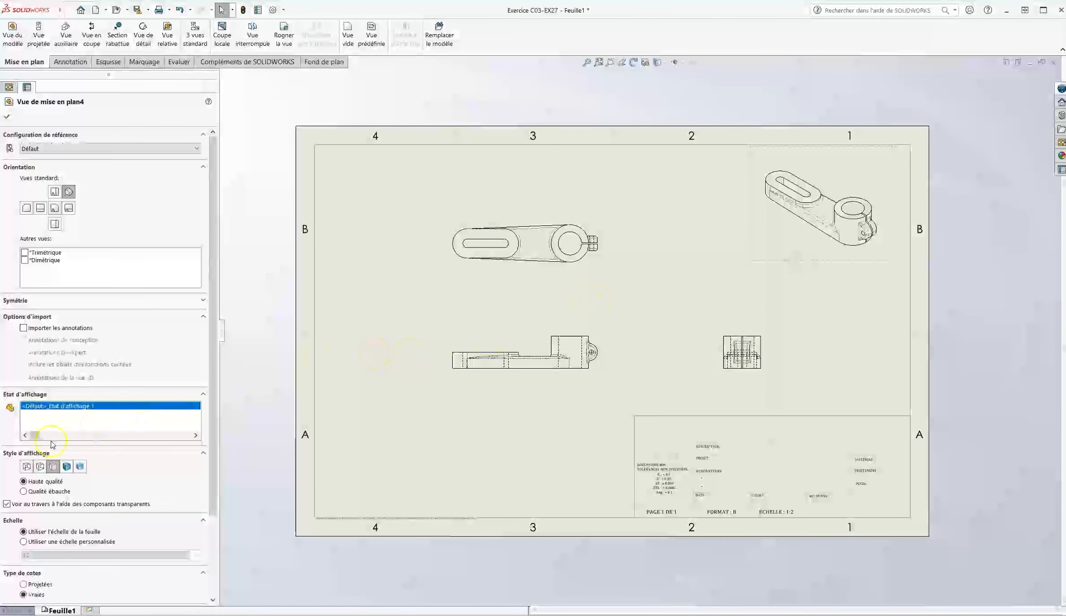
{"action": "left_click", "coordinate": [53, 466]}
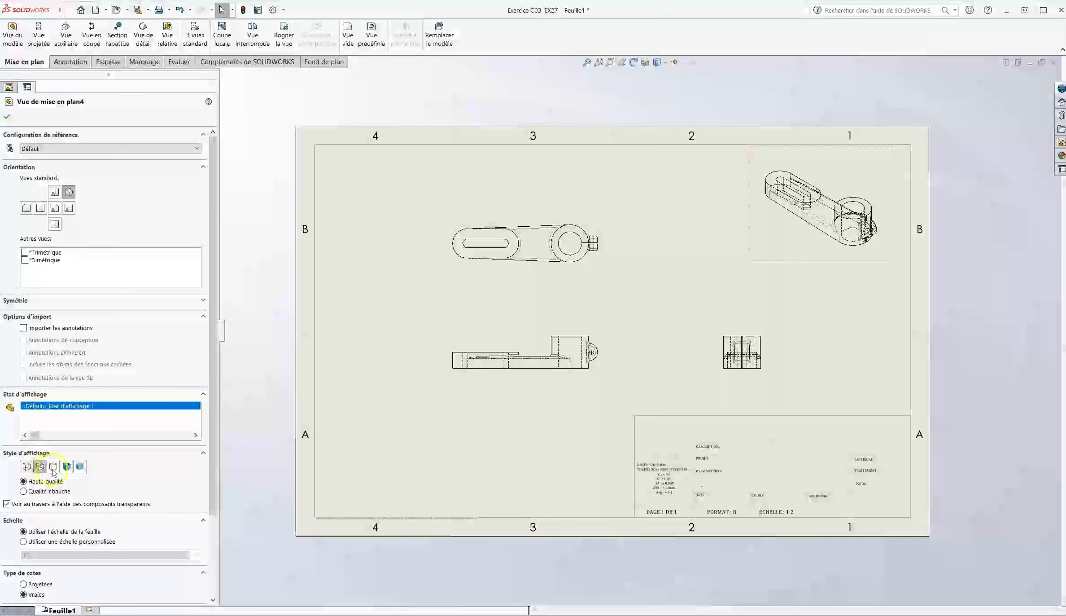
{"action": "left_click_drag", "start_coordinate": [862, 266], "coordinate": [877, 260]}
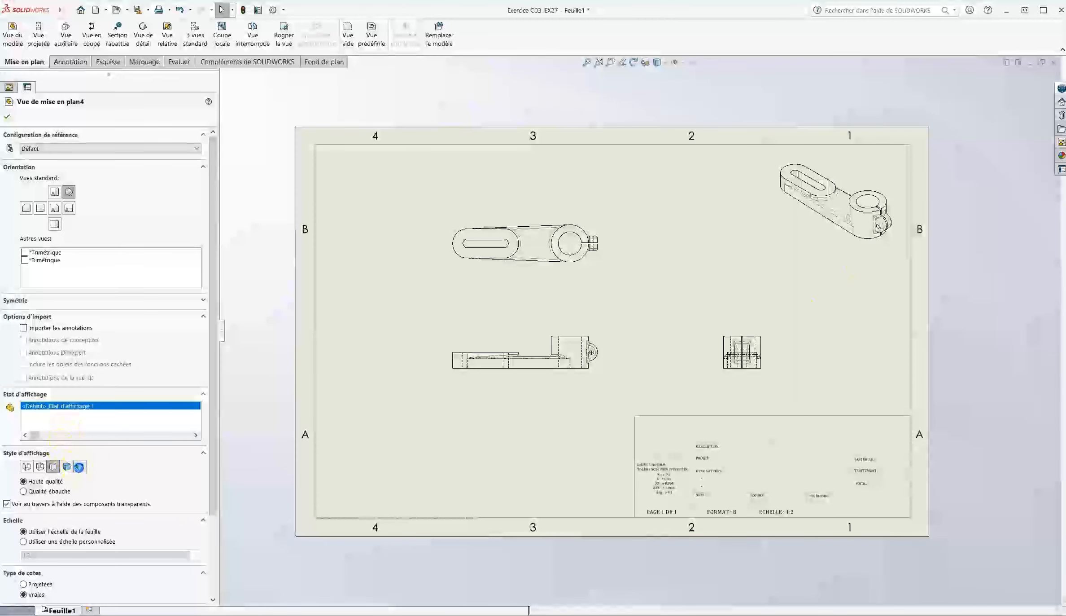
{"action": "left_click", "coordinate": [77, 467]}
{"action": "left_click", "coordinate": [70, 466]}
{"action": "left_click", "coordinate": [830, 258]}
- Sketch a corner rectangle around the isometric view, starting from the upper-right corner of the sheet's inner border
{"action": "left_click", "coordinate": [108, 62]}
{"action": "left_click", "coordinate": [68, 37]}
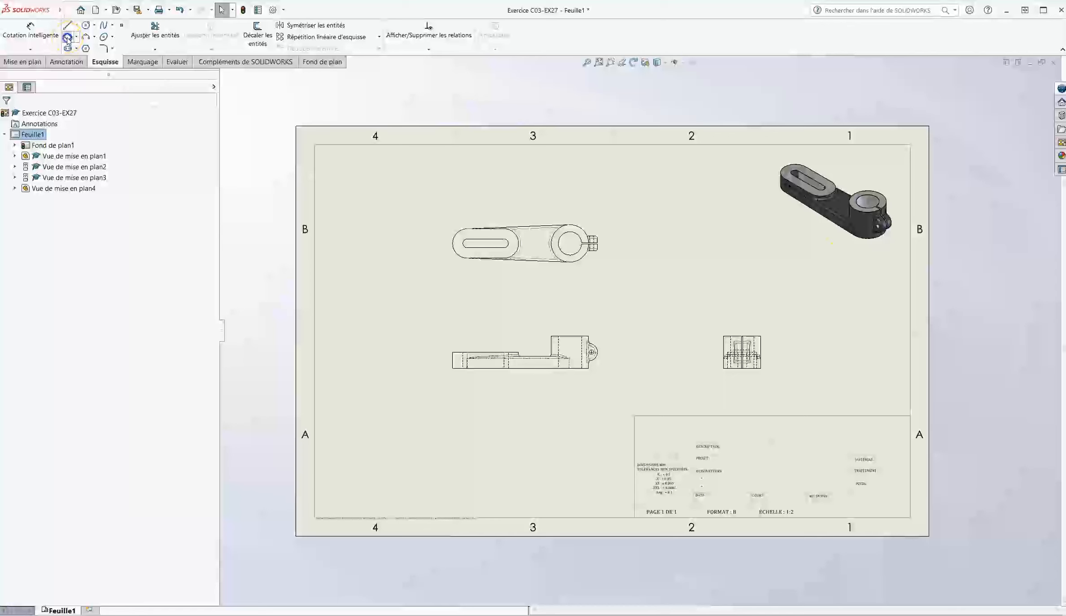
{"action": "left_click", "coordinate": [12, 151]}
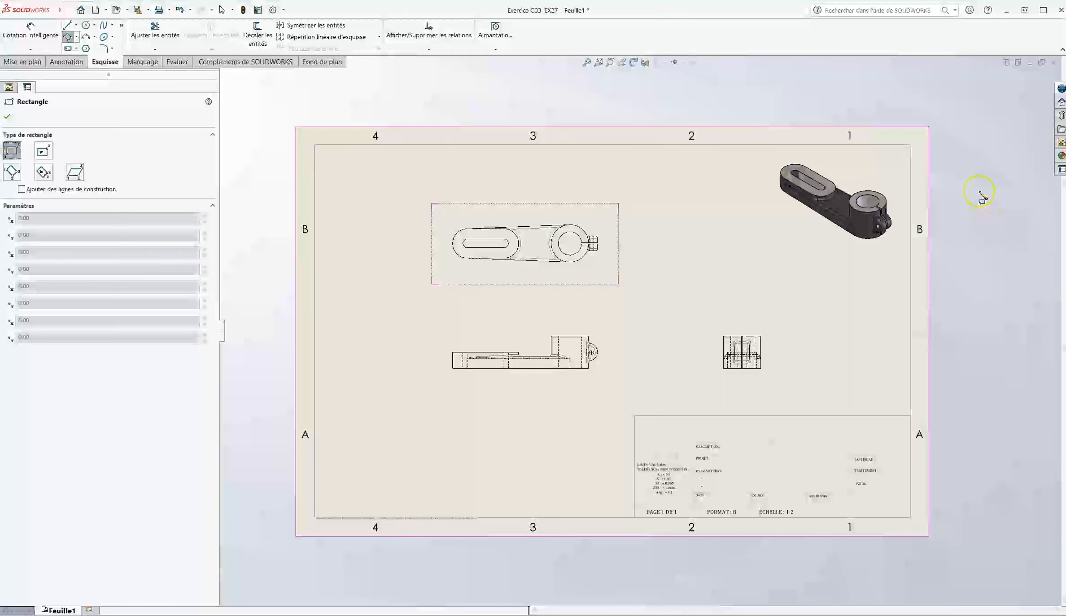
{"action": "left_click", "coordinate": [911, 145]}
{"action": "left_click", "coordinate": [760, 273]}
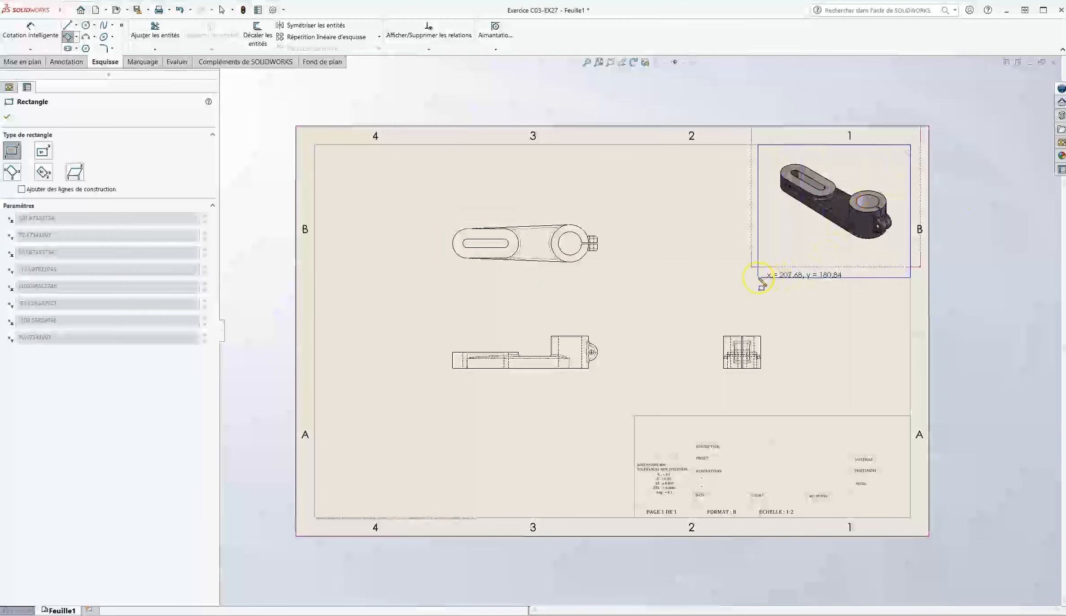
- Add the note "VUE ISOMÉTRIQUE" centred below the isometric view
{"action": "left_click", "coordinate": [66, 61]}
{"action": "left_click", "coordinate": [181, 31]}
{"action": "left_click", "coordinate": [796, 259]}
{"action": "type", "text": "VUE ISON"}
{"action": "key", "text": "BackSpace"}
{"action": "type", "text": "MÉTRIQUE"}
{"action": "left_click_drag", "start_coordinate": [818, 260], "coordinate": [834, 260]}
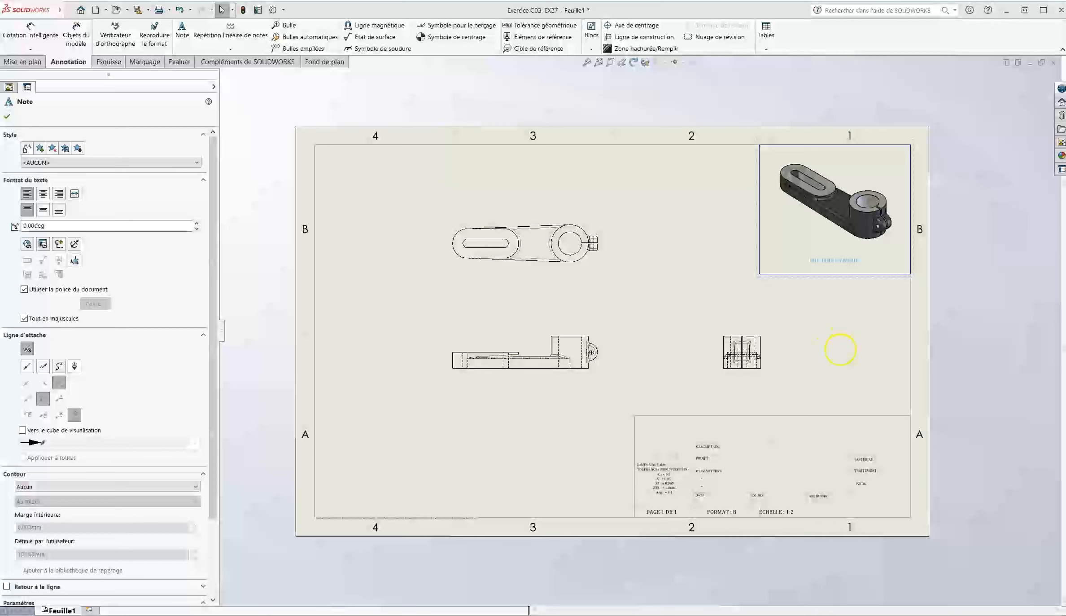
{"action": "left_click", "coordinate": [839, 352]}
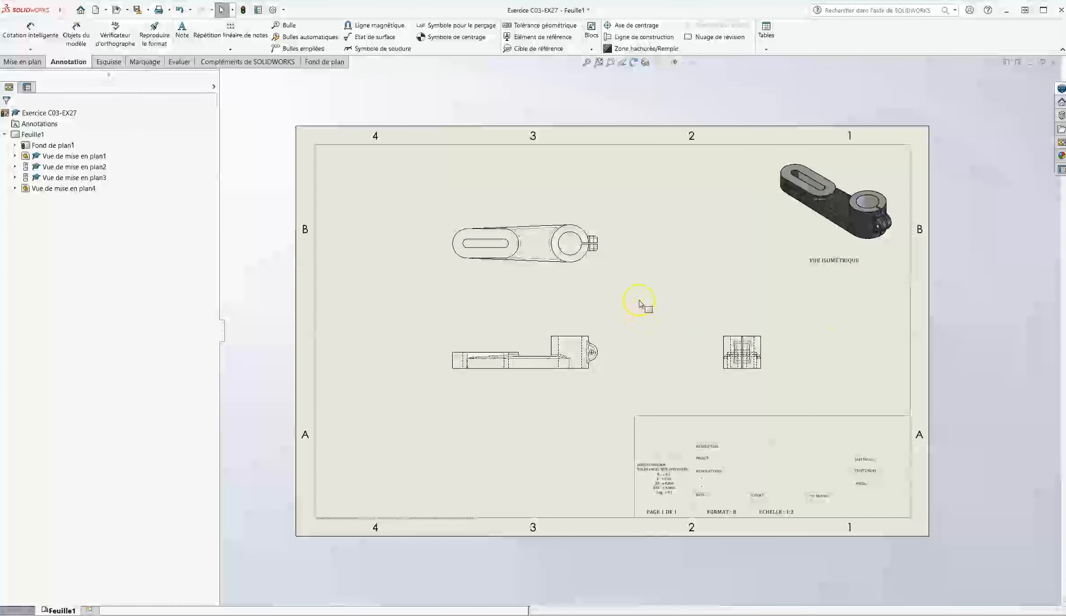
- Move the top view slightly up and shift the front view to the left, keeping the two aligned
{"action": "left_click_drag", "start_coordinate": [594, 271], "coordinate": [592, 252]}
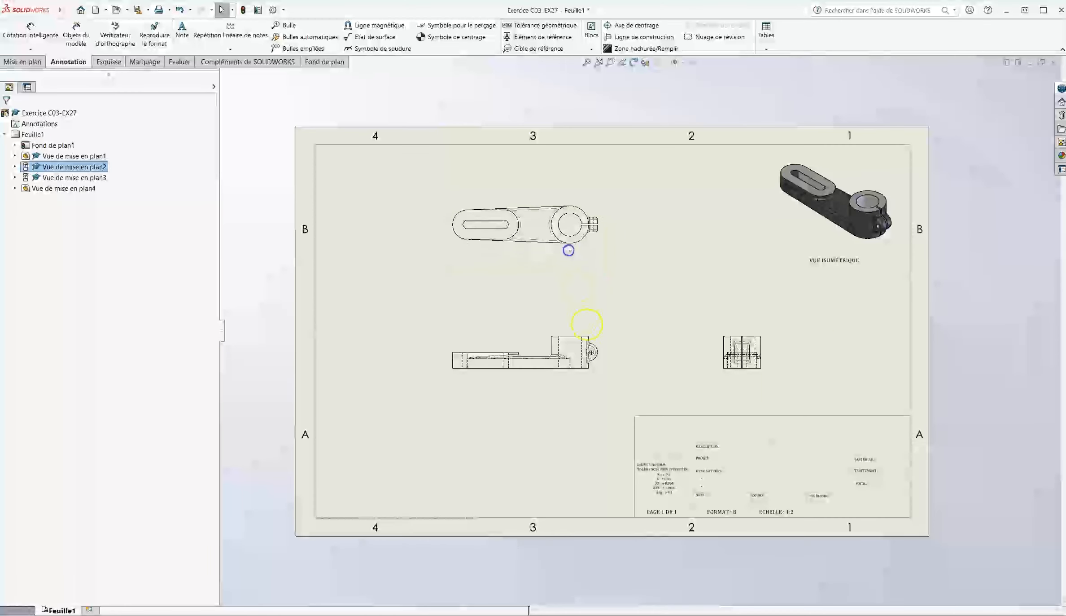
{"action": "left_click_drag", "start_coordinate": [584, 330], "coordinate": [536, 331]}
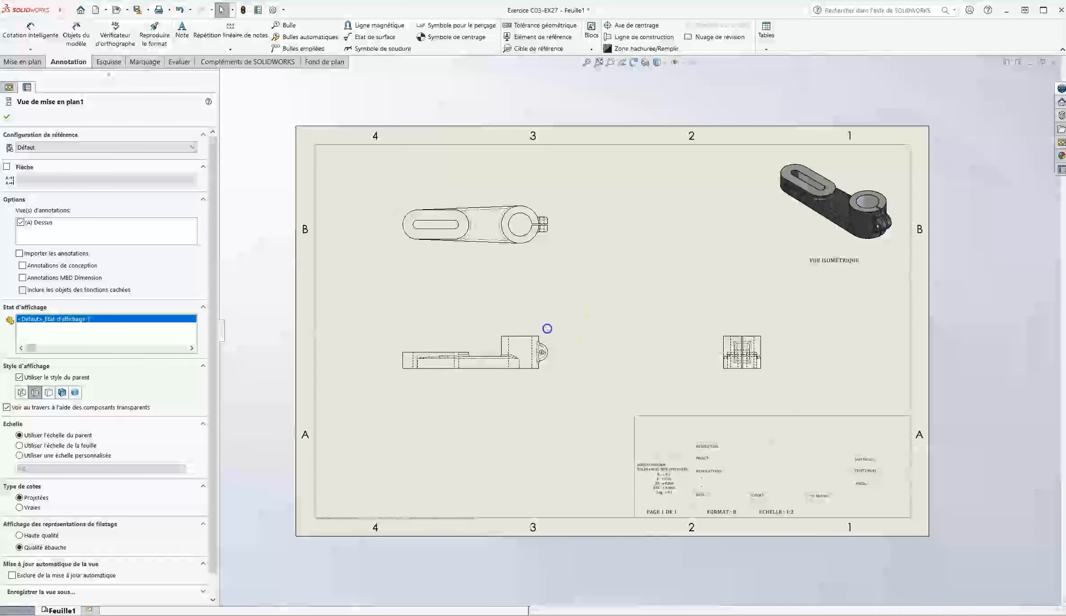
{"action": "scroll", "coordinate": [448, 357], "scroll_direction": "up", "scroll_amount": 3}
{"action": "key", "text": "Escape"}
- Add center marks to the round bore and to the ends of the slot in the top view
{"action": "scroll", "coordinate": [617, 326], "scroll_direction": "up", "scroll_amount": 2}
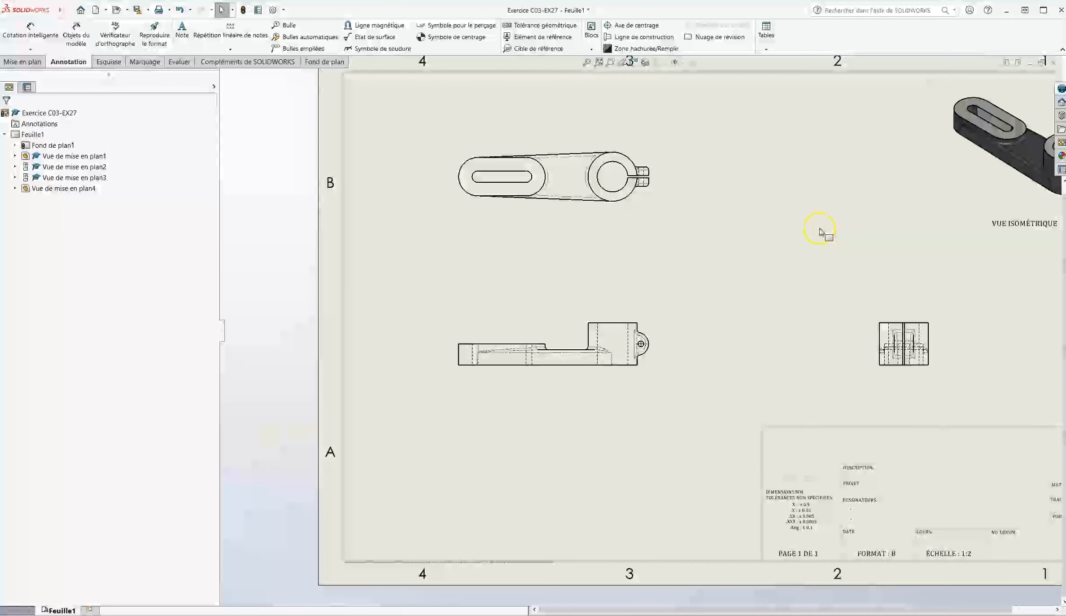
{"action": "scroll", "coordinate": [816, 230], "scroll_direction": "down", "scroll_amount": 1}
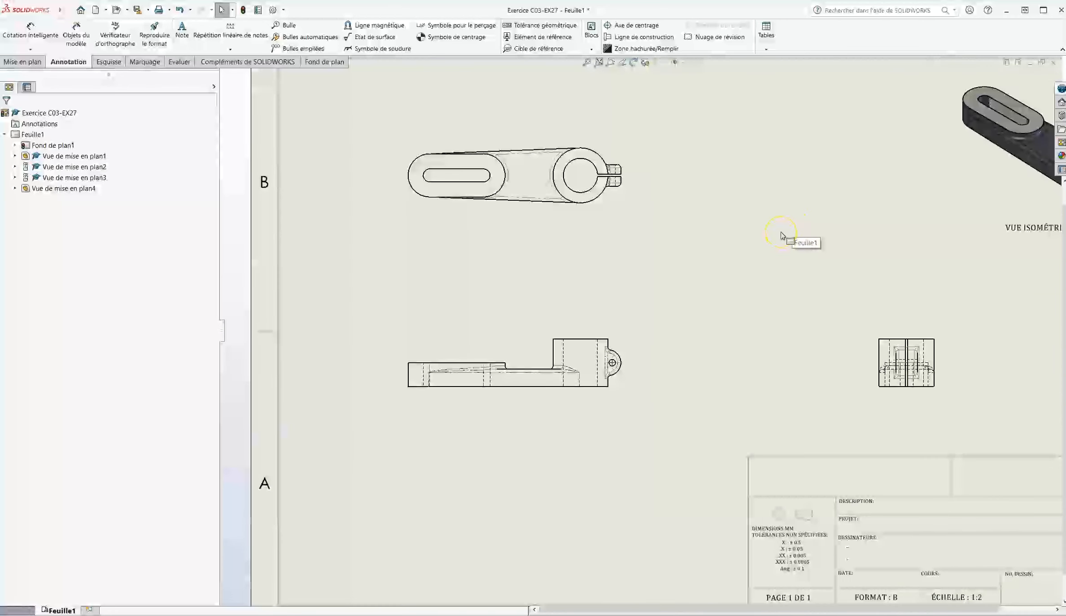
{"action": "left_click", "coordinate": [778, 232]}
{"action": "left_click", "coordinate": [636, 26]}
{"action": "left_click", "coordinate": [568, 188]}
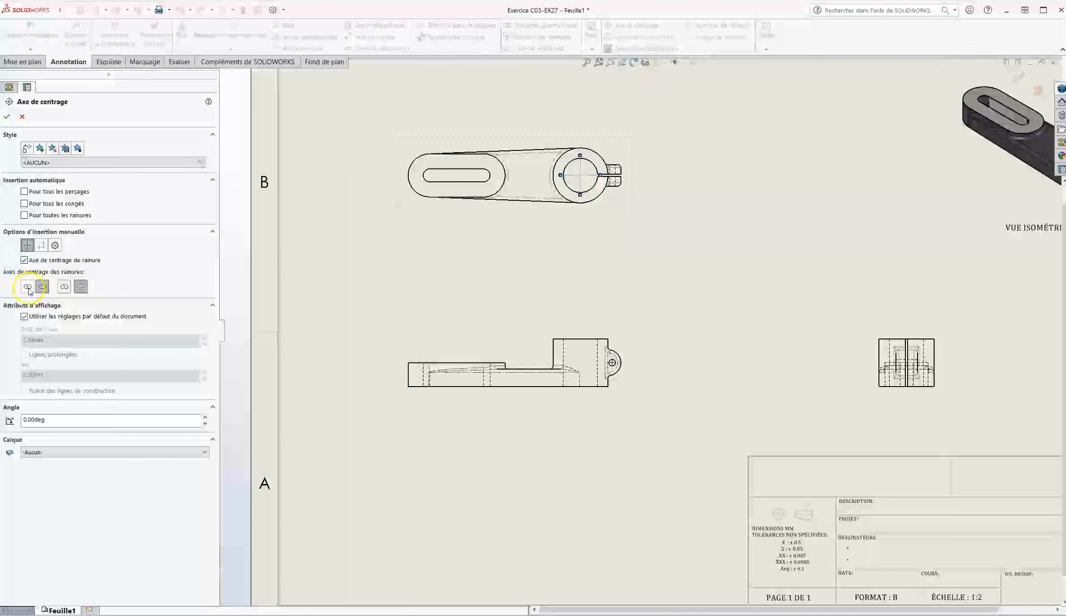
{"action": "left_click", "coordinate": [425, 180]}
{"action": "key", "text": "Escape"}
- Add vertical centerlines to the bore in the front view and in the right view, using its hidden edges
{"action": "left_click", "coordinate": [644, 37]}
{"action": "left_click", "coordinate": [563, 357]}
{"action": "left_click", "coordinate": [597, 355]}
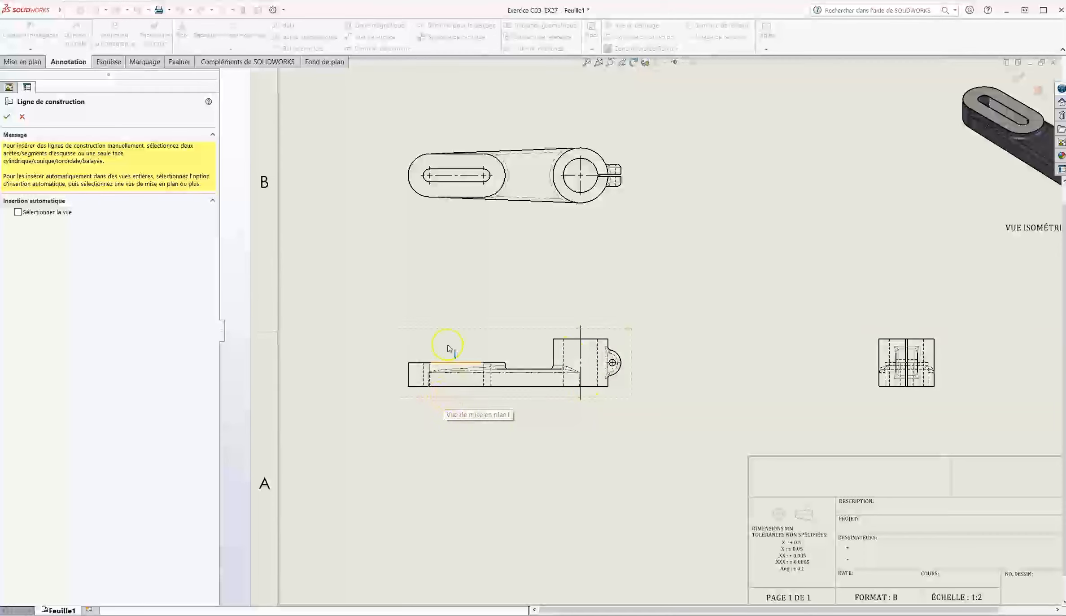
{"action": "left_click", "coordinate": [891, 360]}
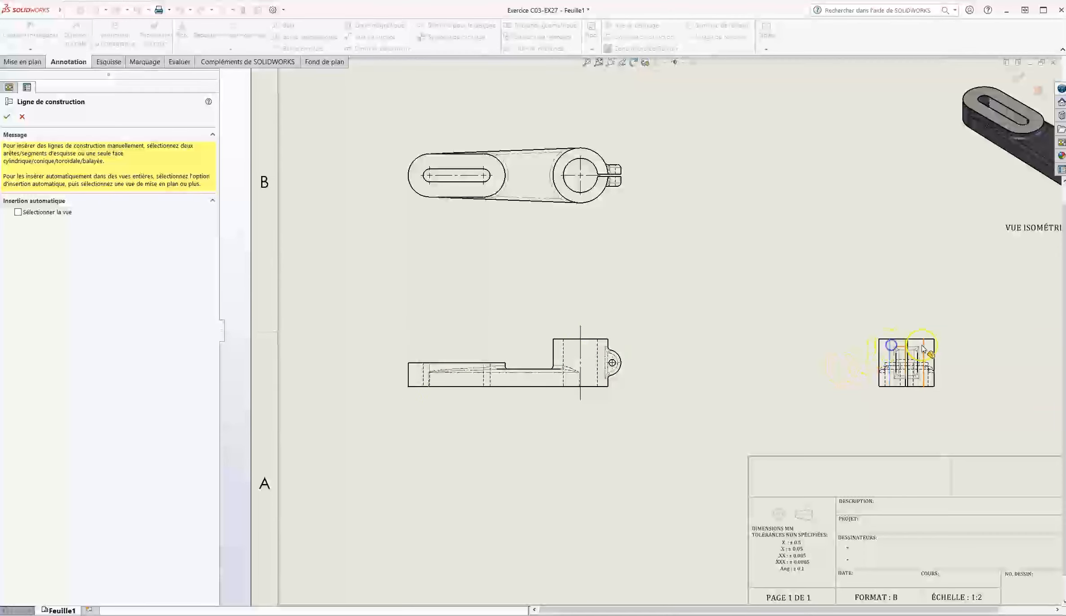
{"action": "left_click", "coordinate": [923, 347]}
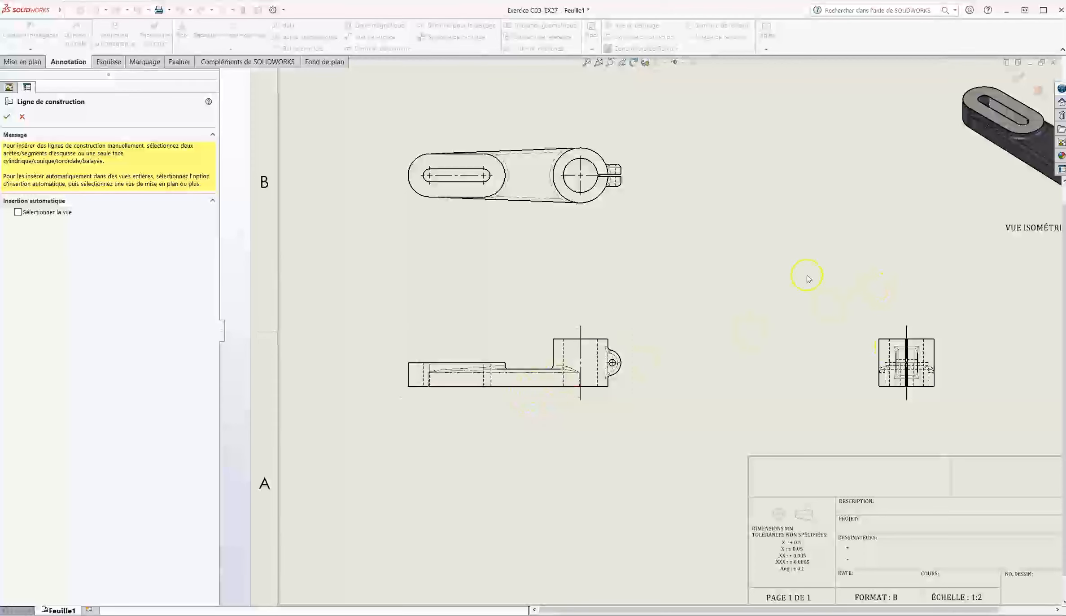
{"action": "key", "text": "Escape"}
- Shift the front view slightly to the right and down on the sheet
{"action": "key", "text": "f"}
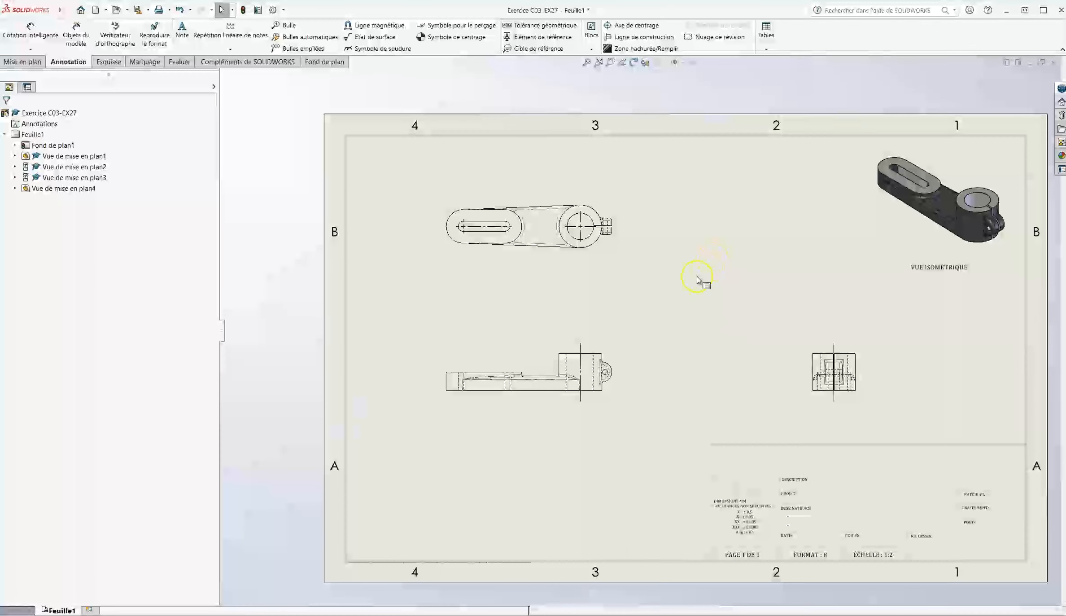
{"action": "left_click", "coordinate": [620, 350]}
{"action": "left_click", "coordinate": [642, 351]}
{"action": "left_click_drag", "start_coordinate": [620, 350], "coordinate": [631, 353]}
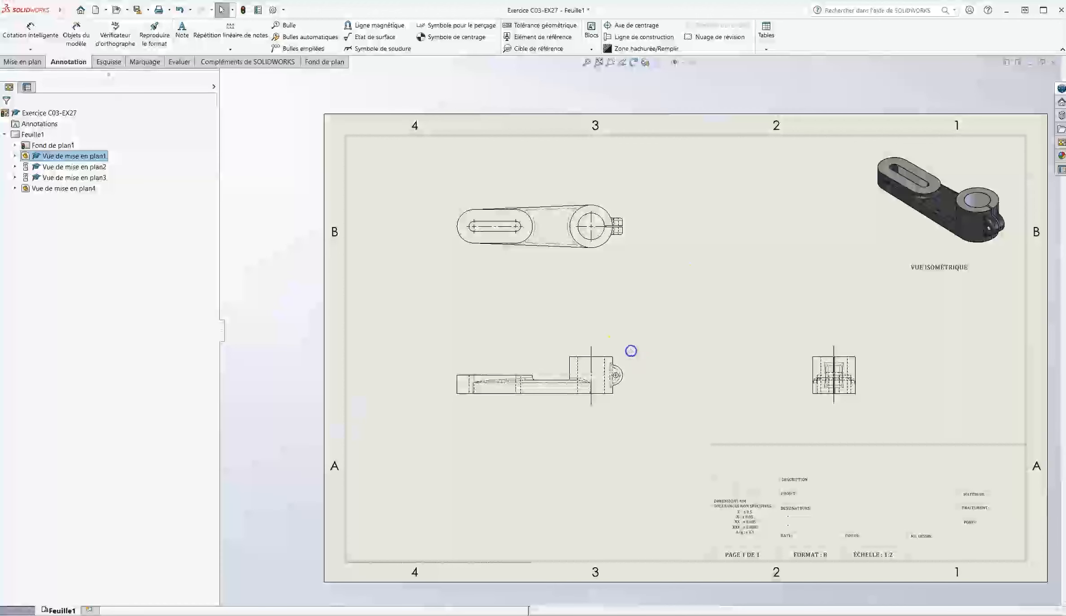
- Dimension the round bore in the top view with a smart dimension above the part, displayed as a diameter
{"action": "left_click", "coordinate": [662, 278]}
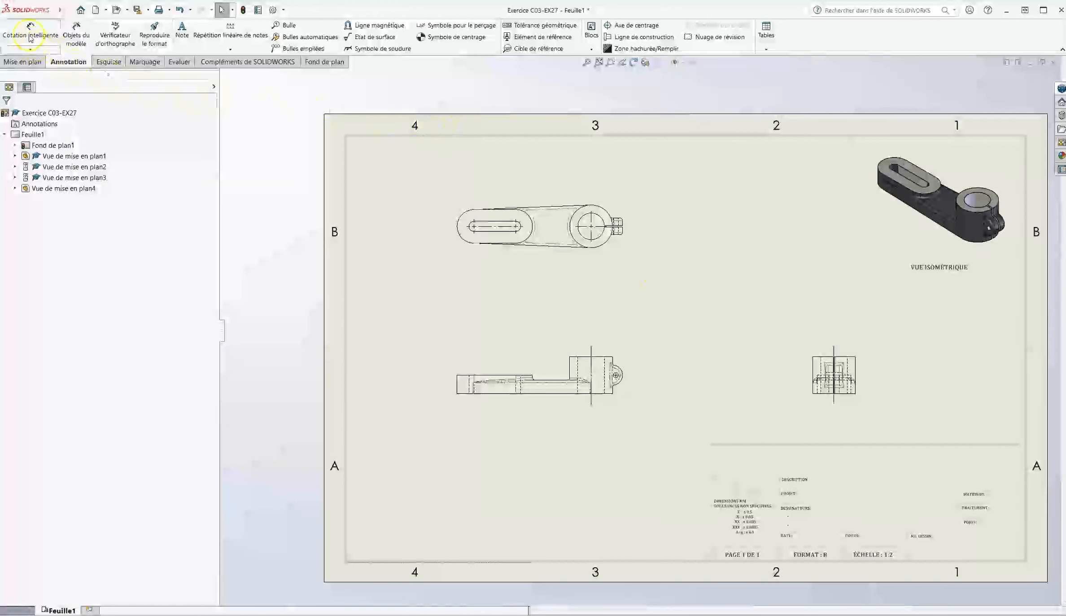
{"action": "left_click", "coordinate": [44, 50]}
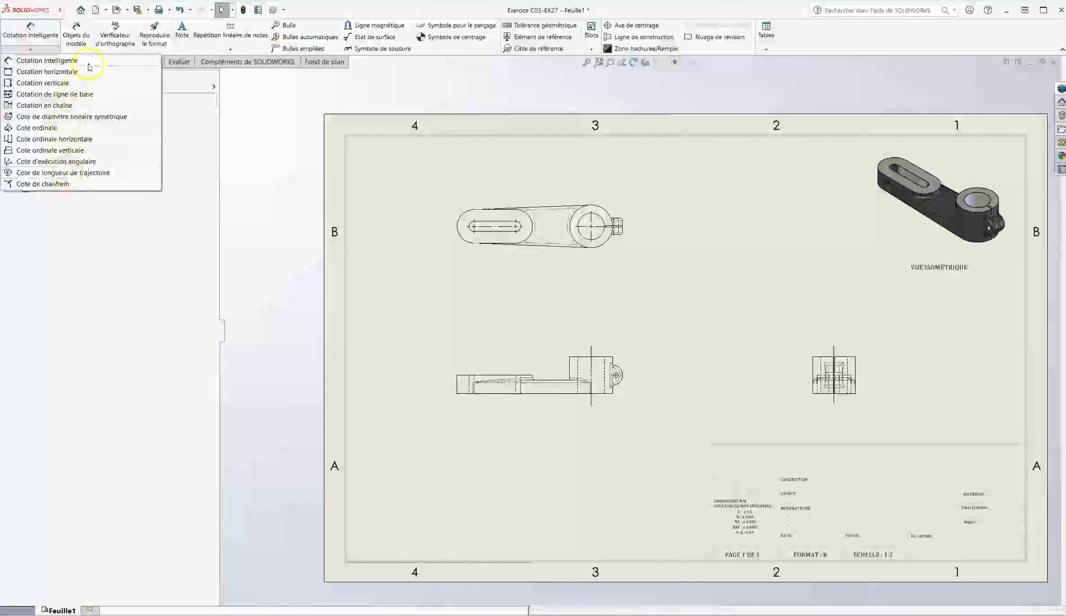
{"action": "left_click", "coordinate": [72, 61]}
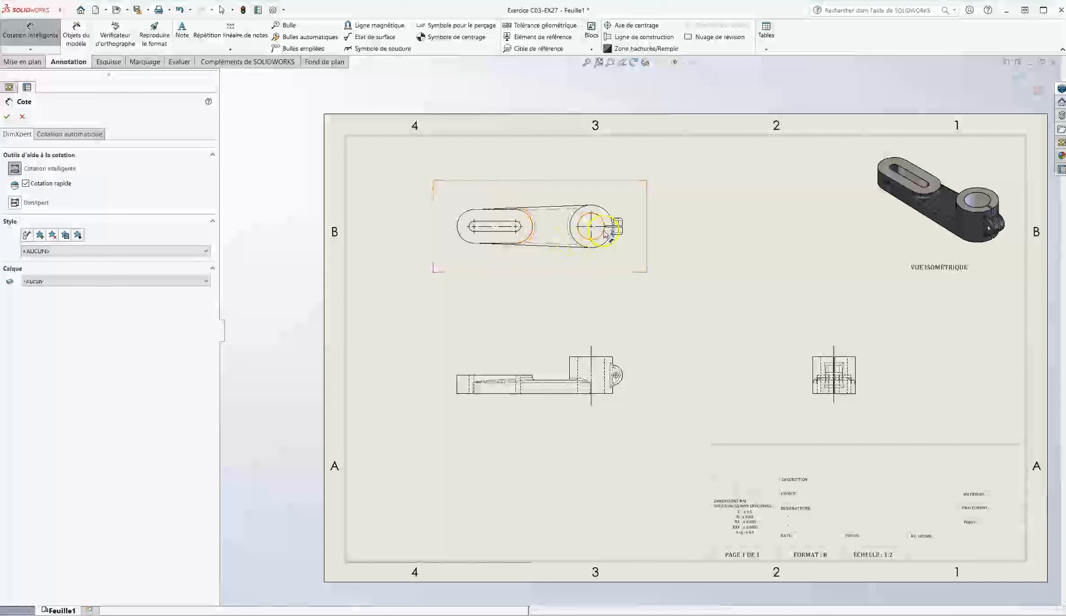
{"action": "scroll", "coordinate": [512, 232], "scroll_direction": "down", "scroll_amount": 1}
{"action": "scroll", "coordinate": [539, 224], "scroll_direction": "down", "scroll_amount": 2}
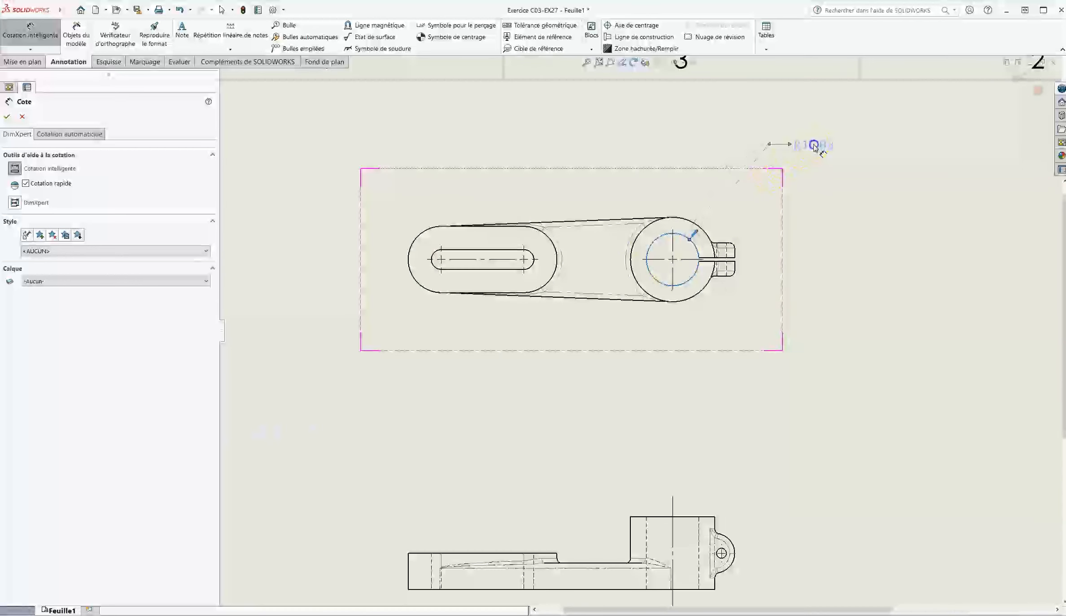
{"action": "left_click", "coordinate": [816, 146]}
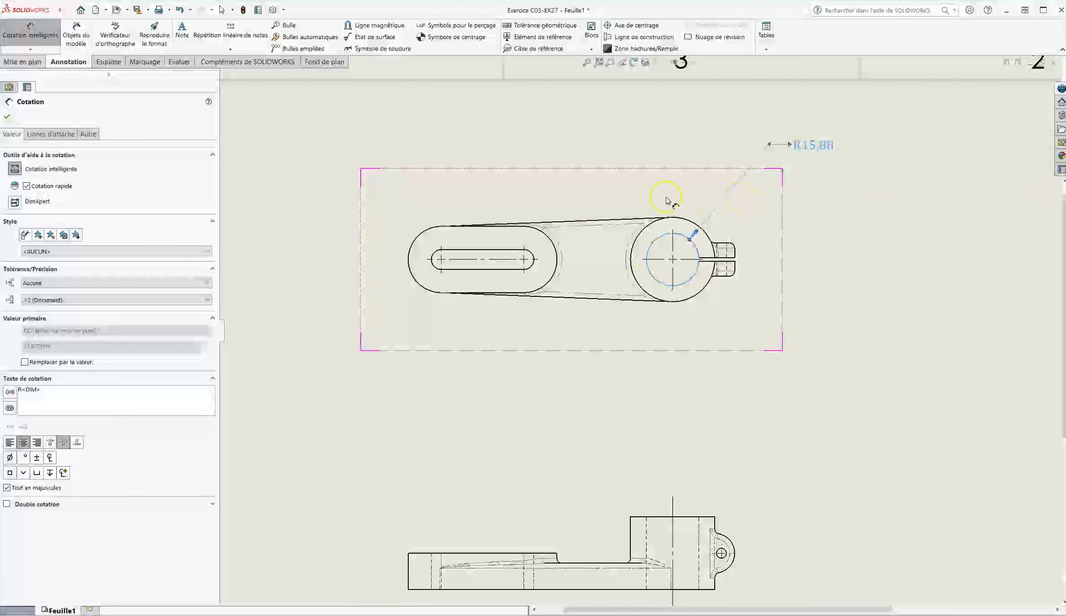
{"action": "left_click", "coordinate": [65, 135]}
{"action": "left_click", "coordinate": [45, 203]}
- Add a radius dimension to the slot end nearest the bore in the top view, placed above the part
{"action": "left_click", "coordinate": [532, 255]}
{"action": "left_click", "coordinate": [631, 145]}
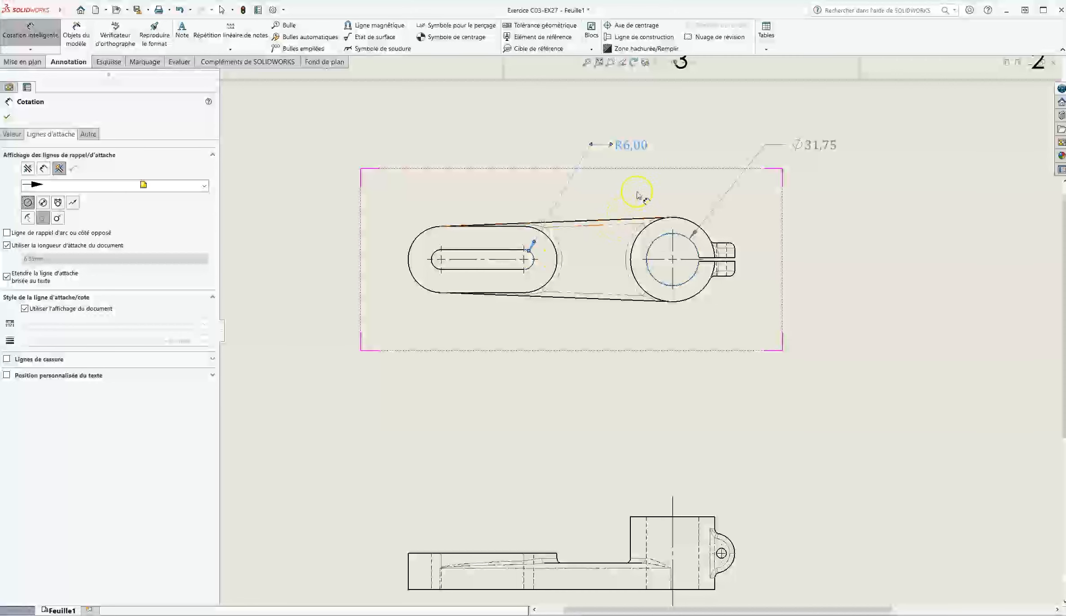
{"action": "key", "text": "Escape"}
- Review the tolerance types for the slot radius dimension, keep Aucune, and open its precision options
{"action": "left_click", "coordinate": [629, 145]}
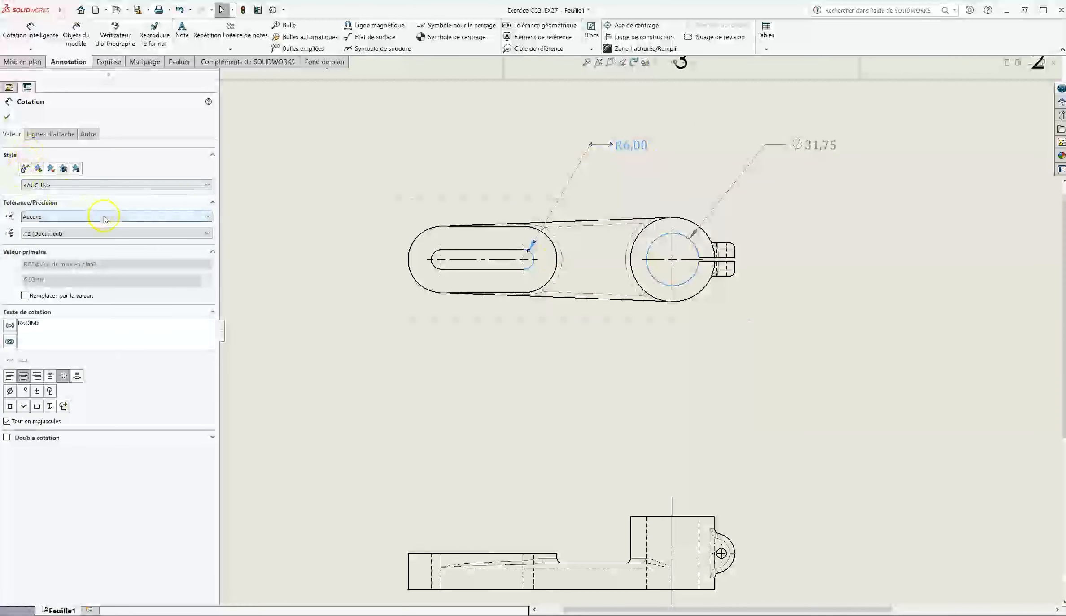
{"action": "left_click", "coordinate": [77, 217]}
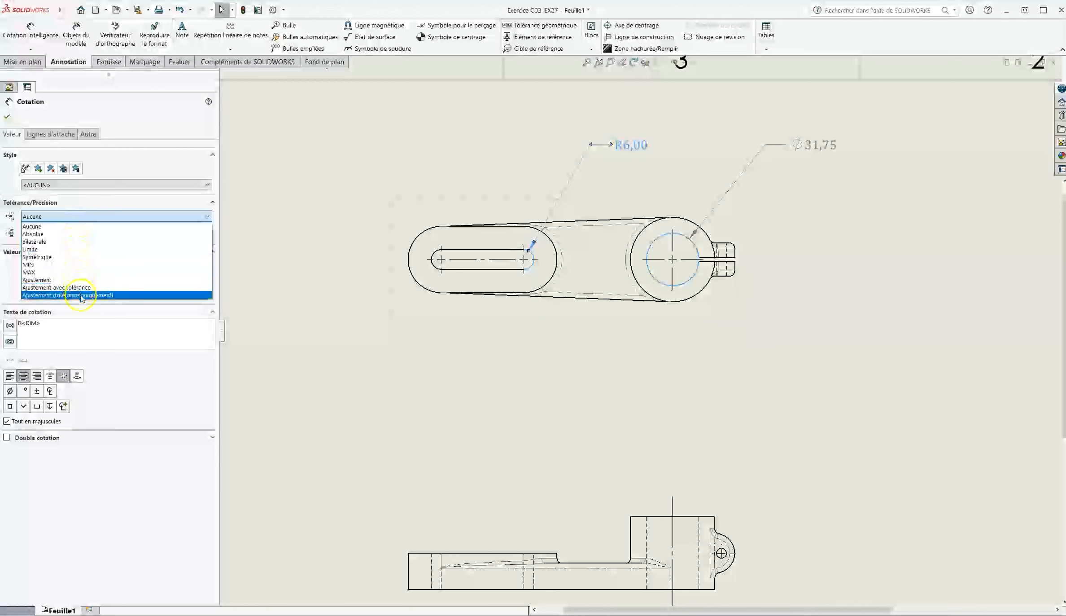
{"action": "left_click", "coordinate": [95, 225]}
{"action": "left_click", "coordinate": [102, 234]}
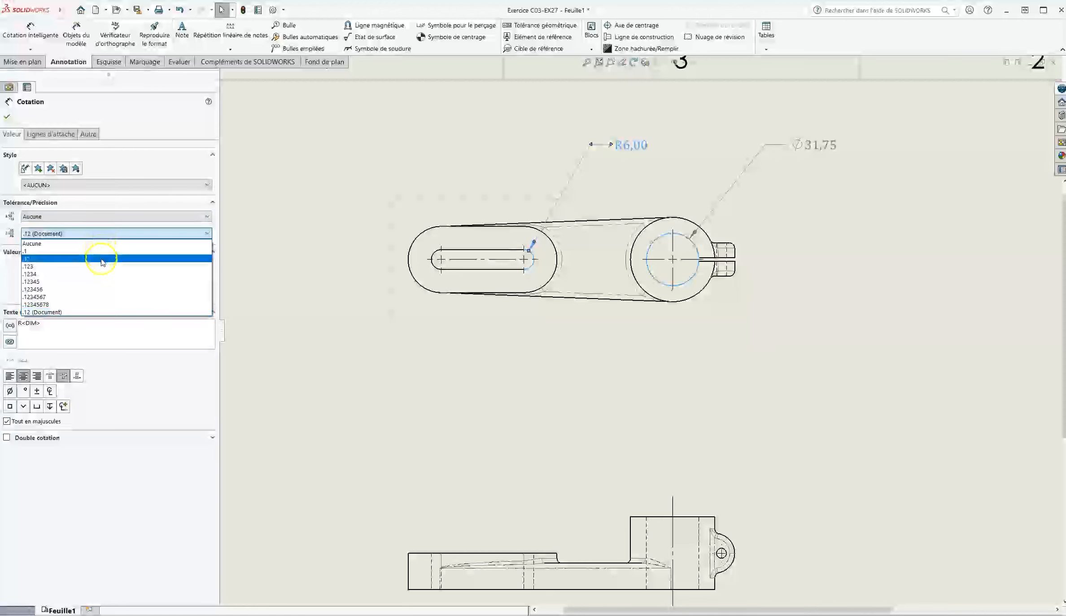